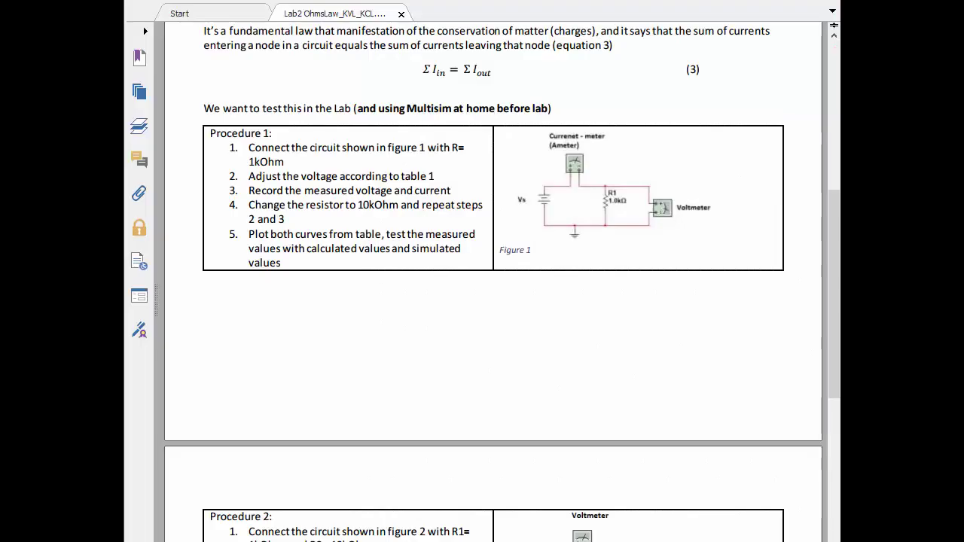
Step: Highlight the three lab objectives on page 1: Ohm's law, KVL and KCL
scroll(518, 341, up, 5)
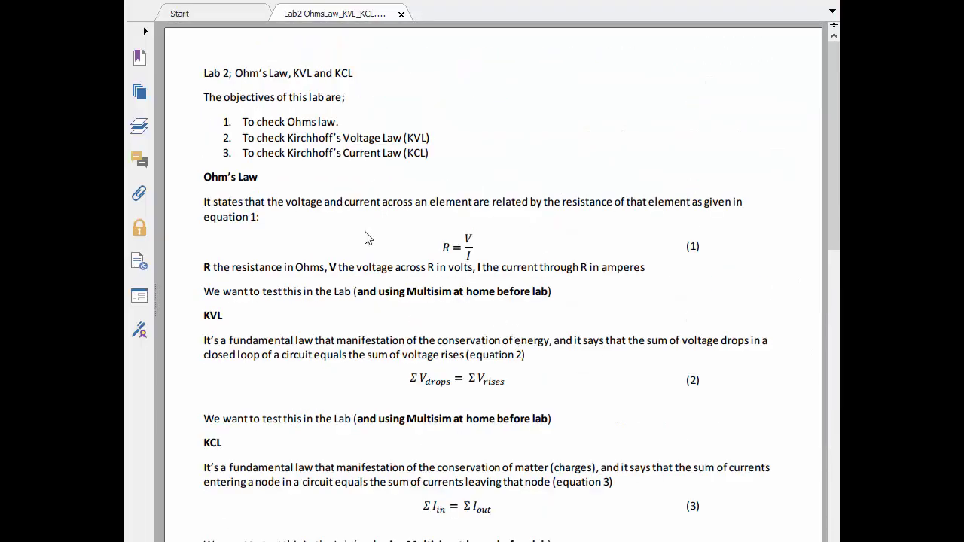
drag(257, 122, 336, 122)
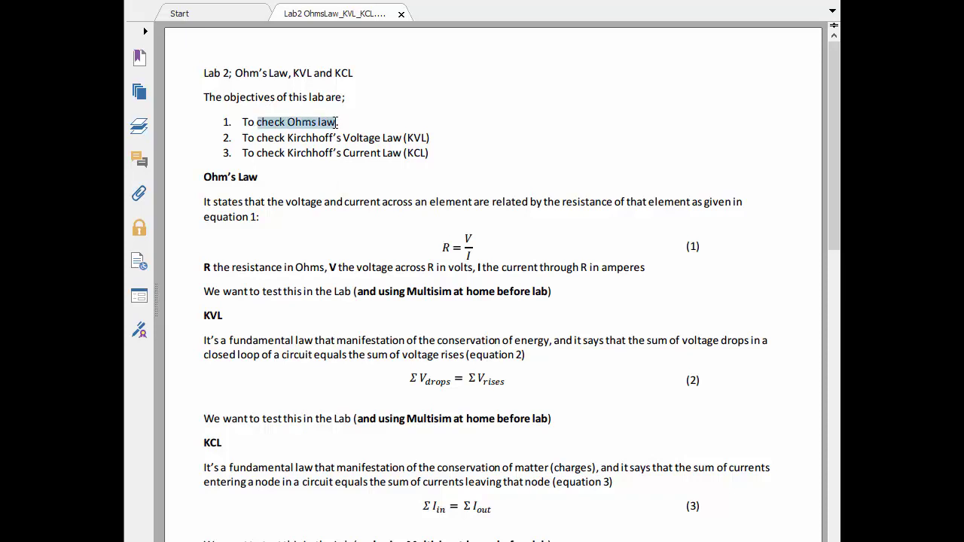
drag(268, 140, 404, 140)
drag(288, 153, 418, 156)
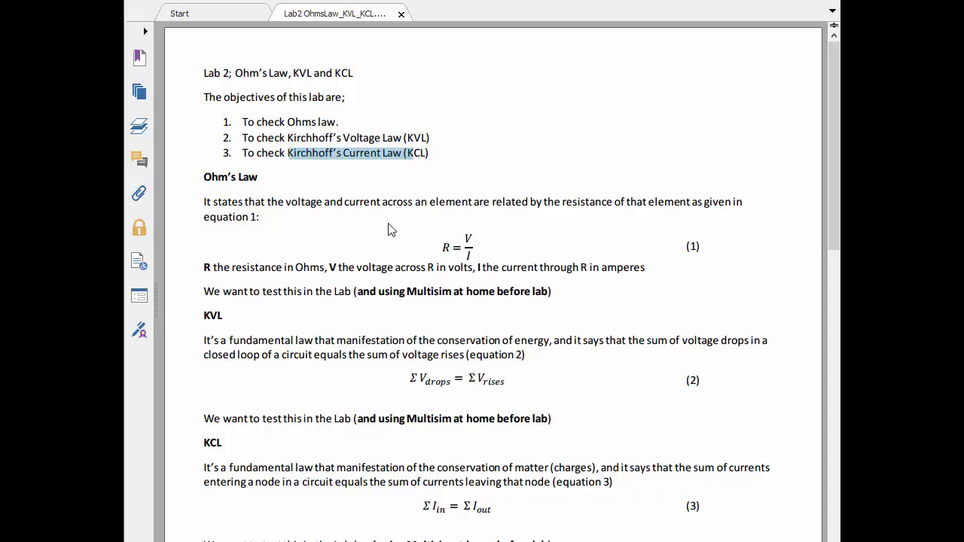
Step: Scroll past Procedure 1 and Tables 1–3 to the Procedure 2 and 3 circuit figures
scroll(390, 230, down, 5)
scroll(388, 226, up, 5)
scroll(366, 273, down, 5)
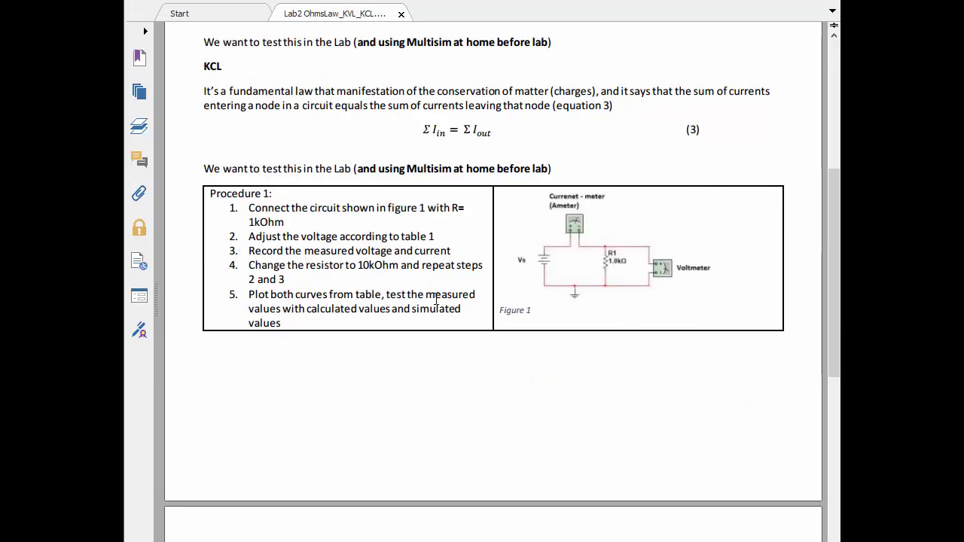
scroll(424, 299, down, 1)
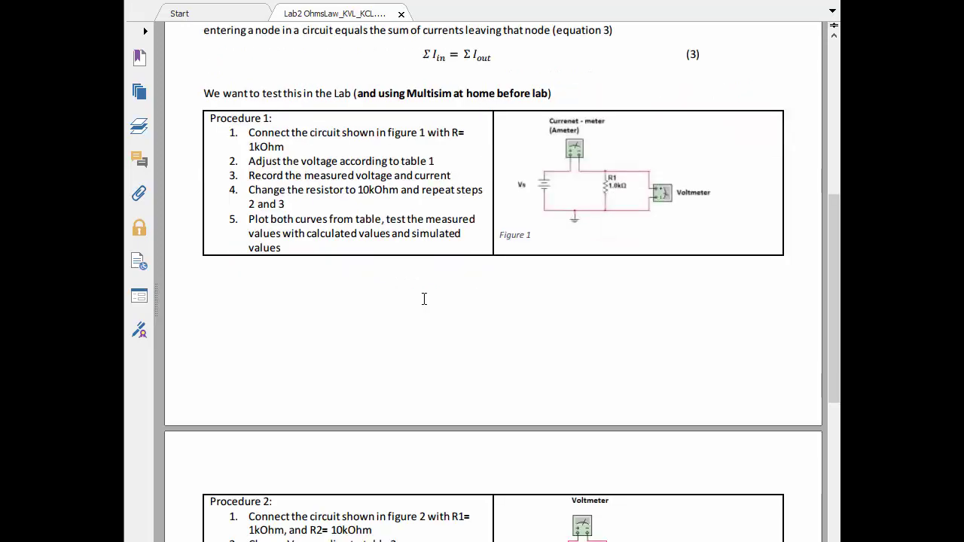
scroll(581, 258, down, 6)
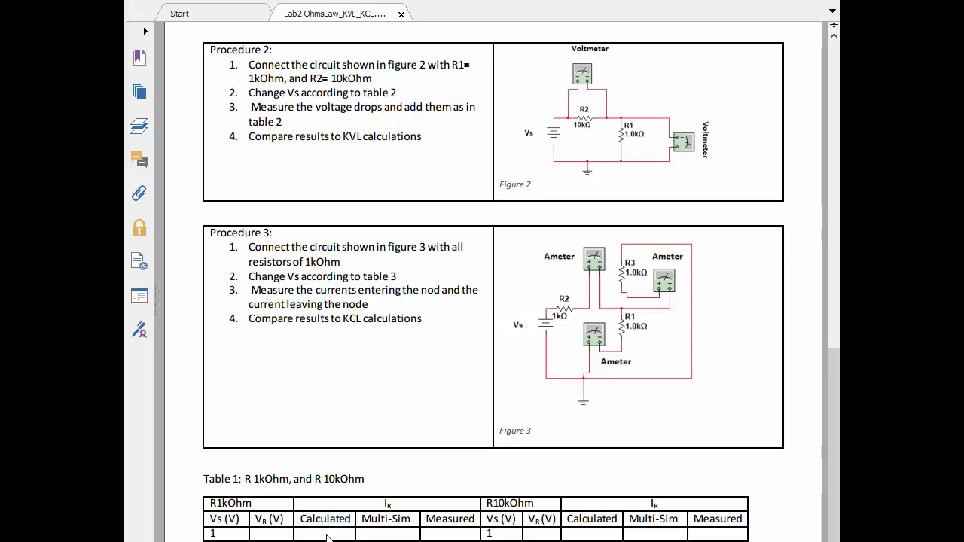
scroll(439, 537, down, 3)
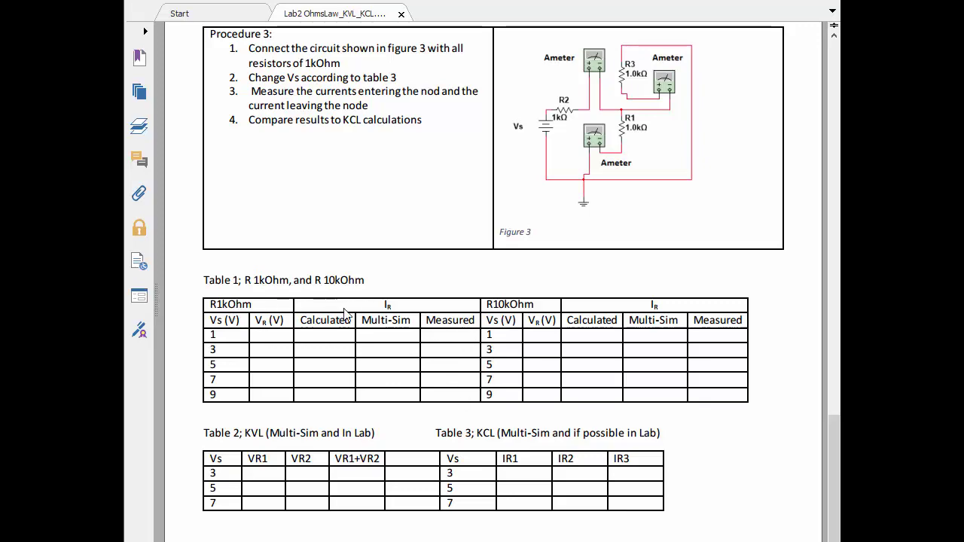
Step: Scroll back to Procedure 1's Figure 1 circuit with ammeter, 1.0kΩ R1 and voltmeter
scroll(467, 333, up, 10)
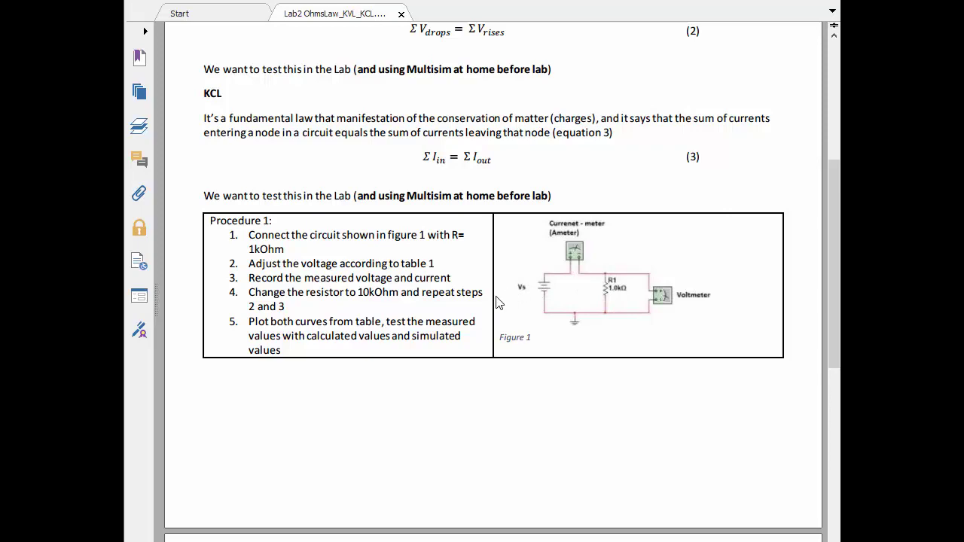
scroll(386, 372, down, 10)
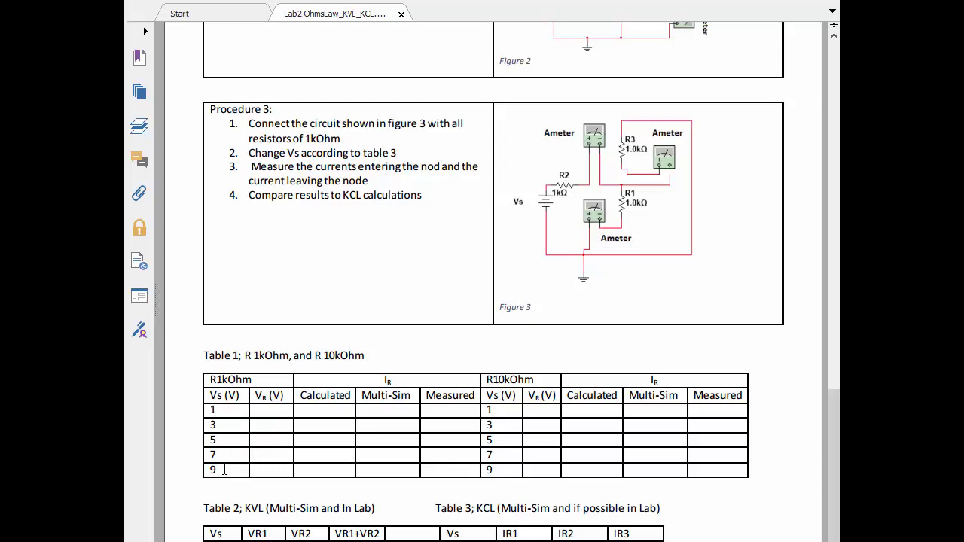
scroll(400, 432, up, 10)
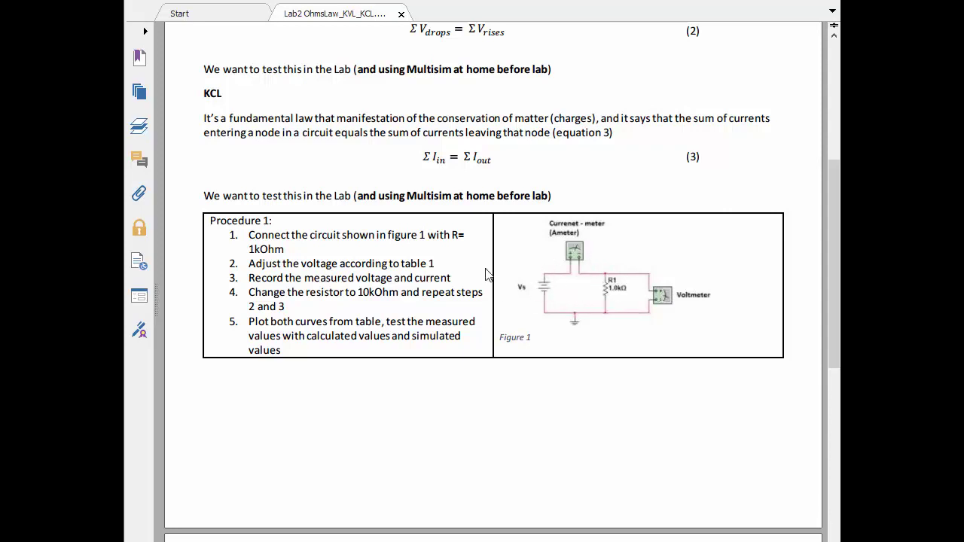
Step: Scroll to Procedure 3 and Table 2 KVL with Vs values 3, 5 and 7
scroll(536, 289, down, 10)
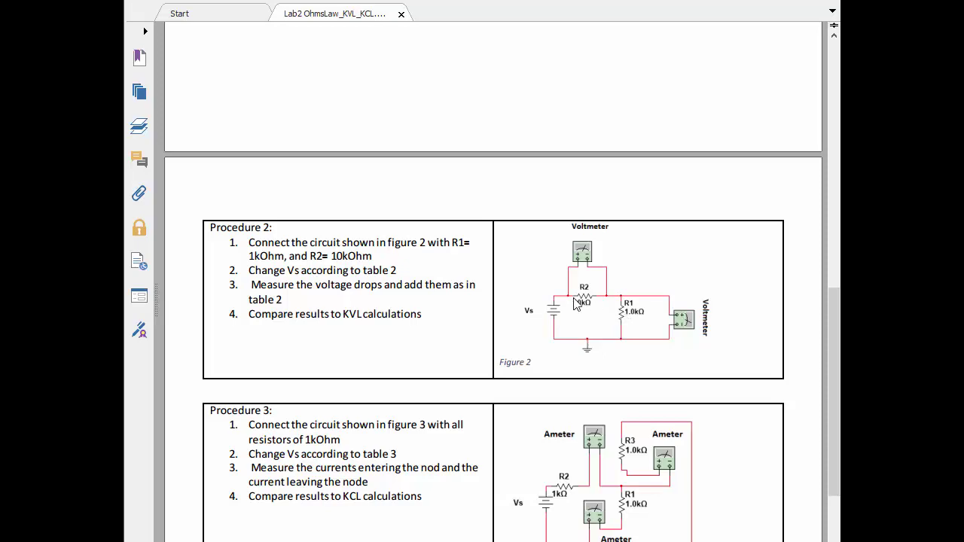
scroll(434, 328, down, 5)
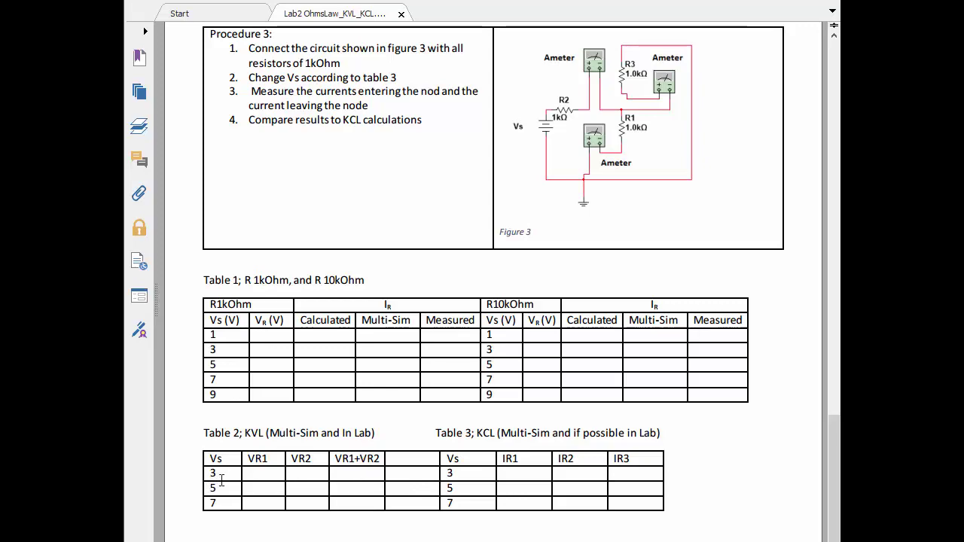
scroll(403, 396, up, 5)
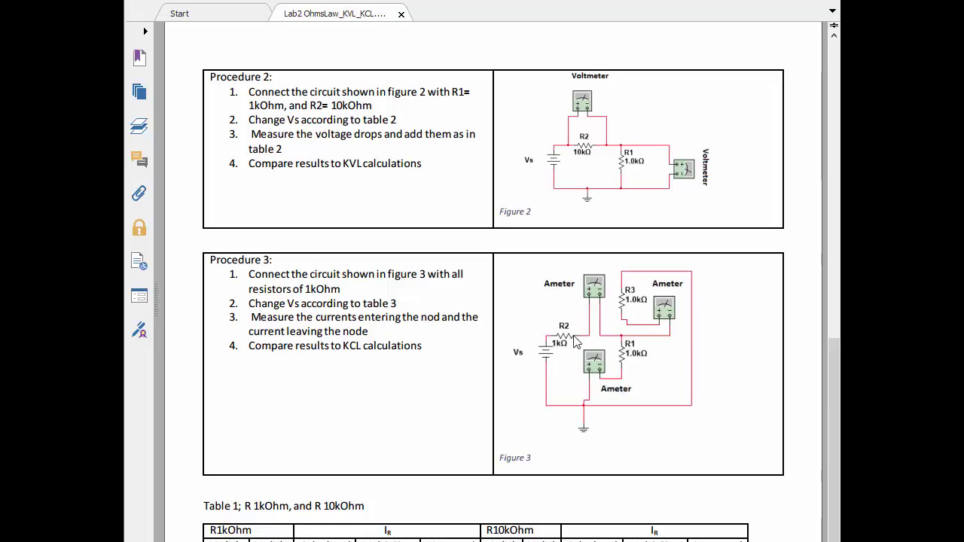
scroll(580, 339, down, 5)
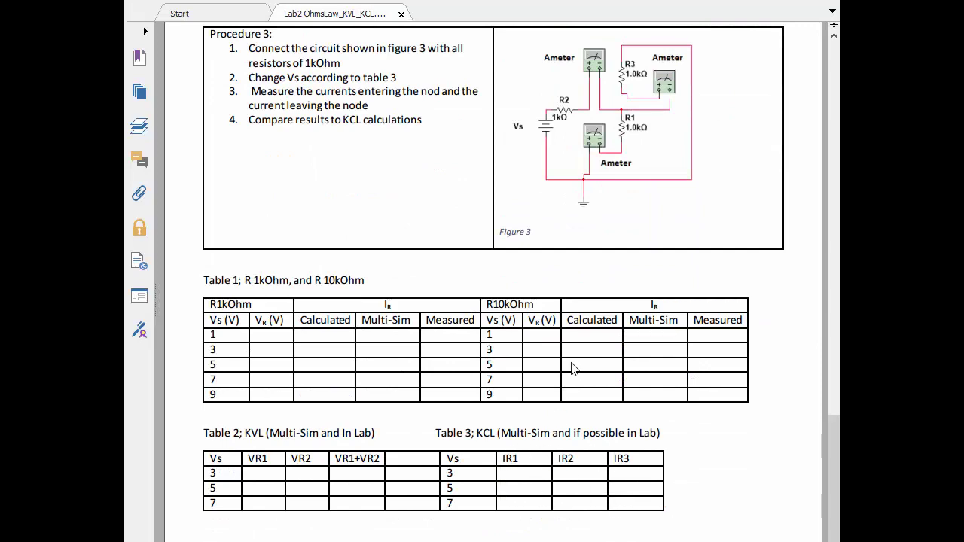
scroll(580, 362, up, 3)
scroll(629, 268, up, 10)
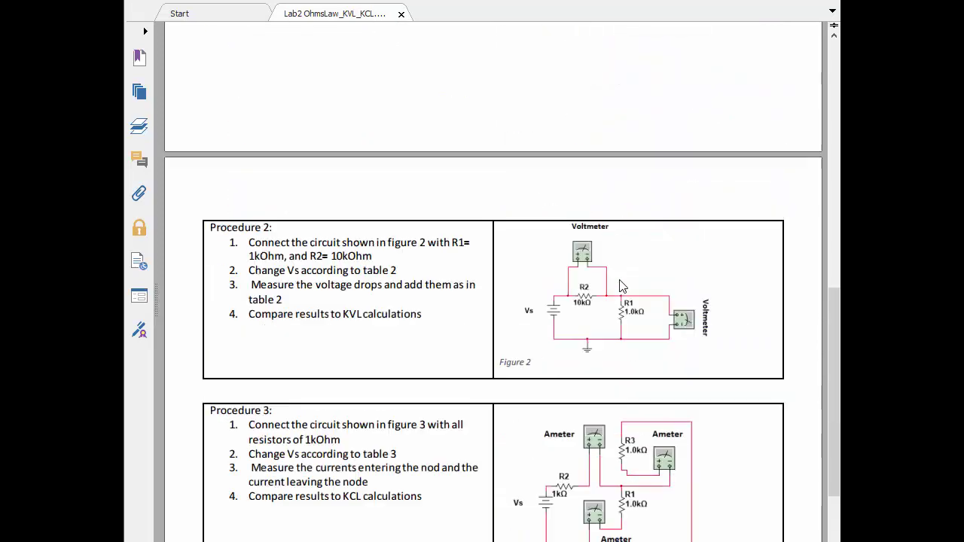
scroll(622, 293, down, 4)
scroll(591, 196, down, 4)
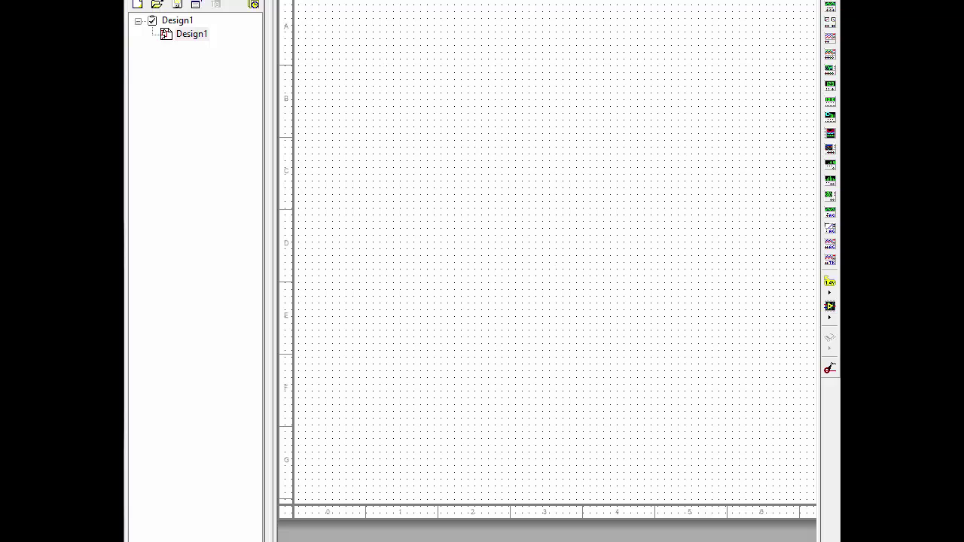
Step: Place a 1.0 kΩ resistor on the schematic from the Ctrl+W component browser
key(ctrl+w)
drag(691, 43, 630, 125)
click(758, 147)
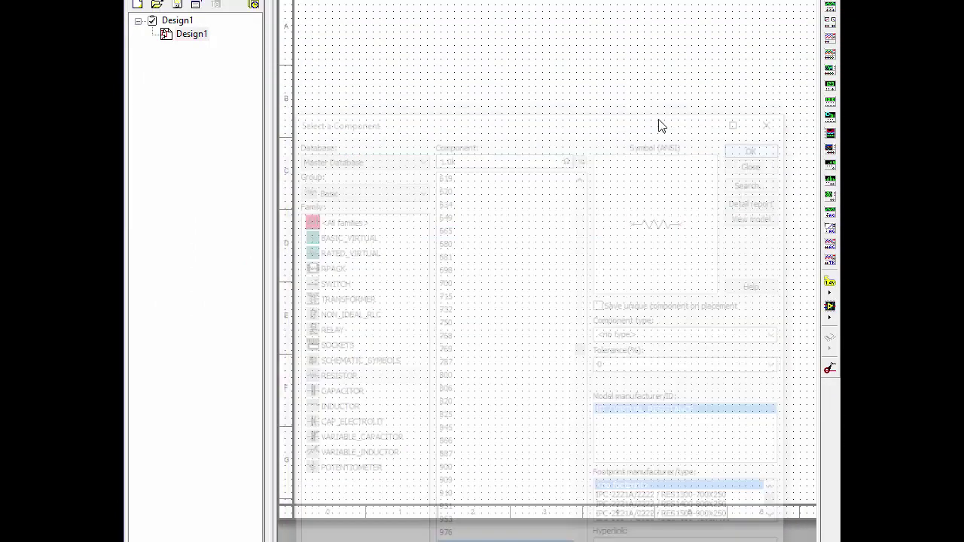
click(627, 93)
Step: Add a 12 V DC_POWER source and a GROUND symbol from the Sources group
click(361, 190)
click(357, 211)
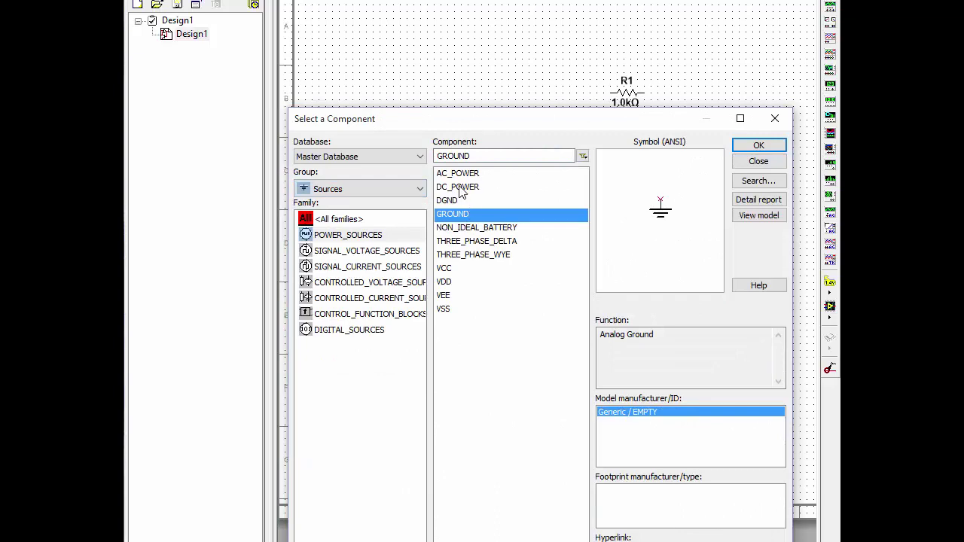
click(462, 188)
click(758, 145)
click(529, 94)
click(452, 215)
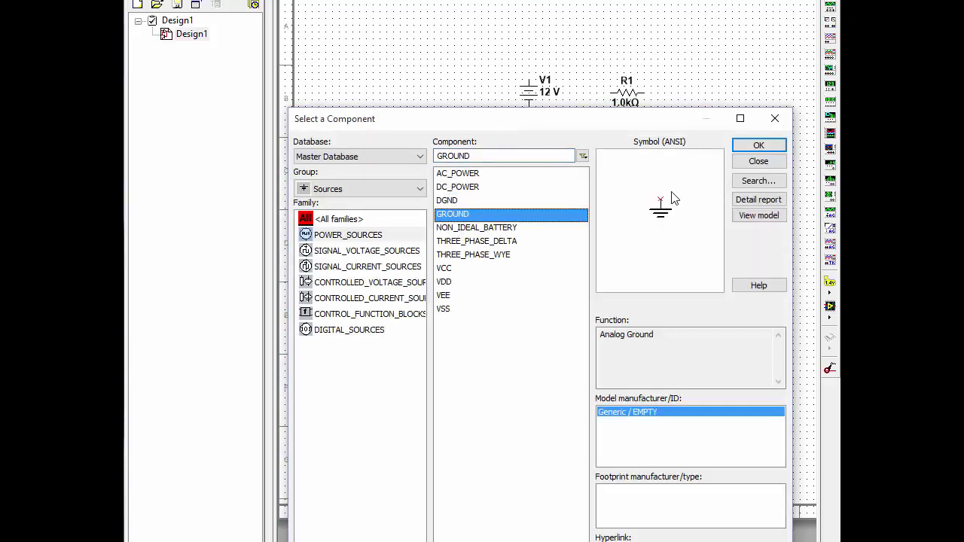
click(759, 145)
click(563, 162)
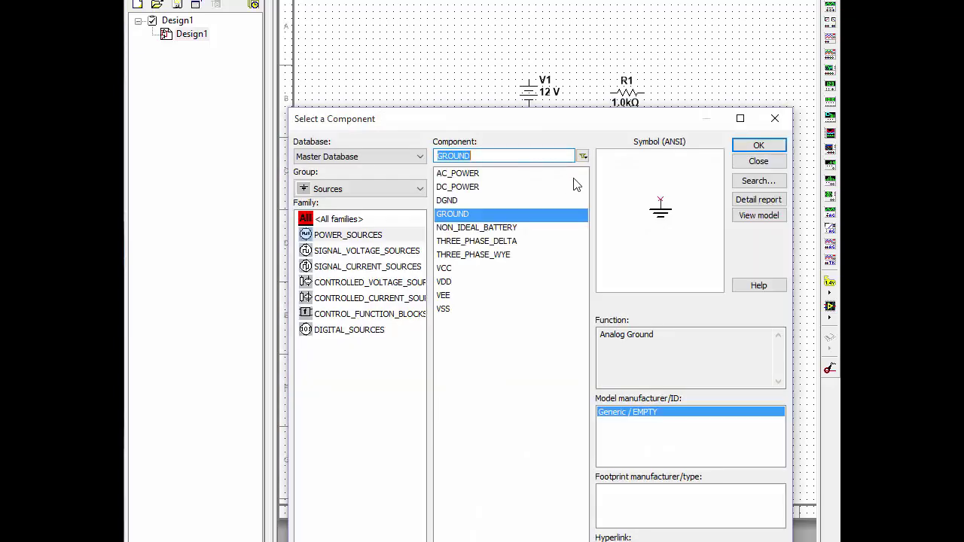
Step: Arrange V1, ground and R1 side by side and rotate R1 90° clockwise to stand upright
click(759, 160)
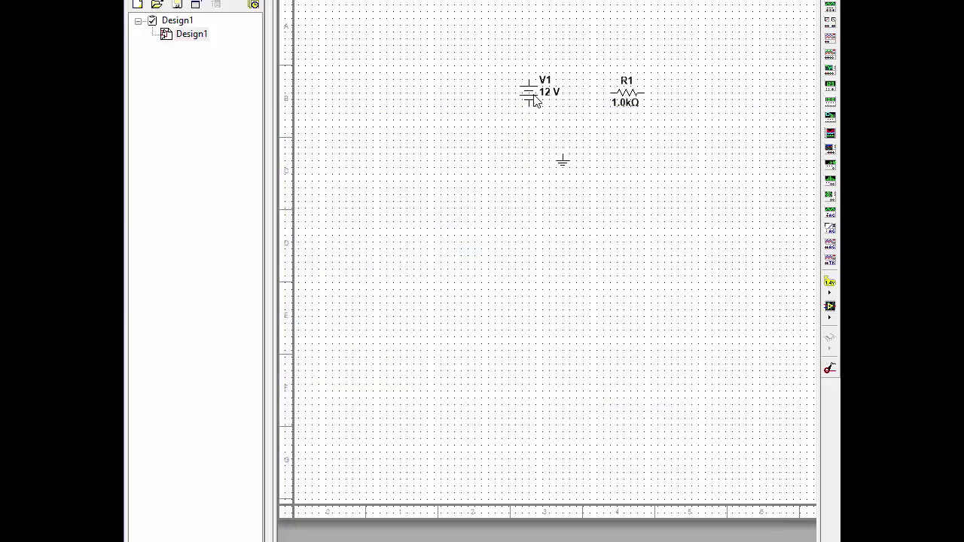
drag(529, 93, 414, 94)
click(564, 162)
drag(565, 166, 454, 142)
drag(630, 95, 508, 93)
right_click(509, 94)
click(538, 202)
click(522, 138)
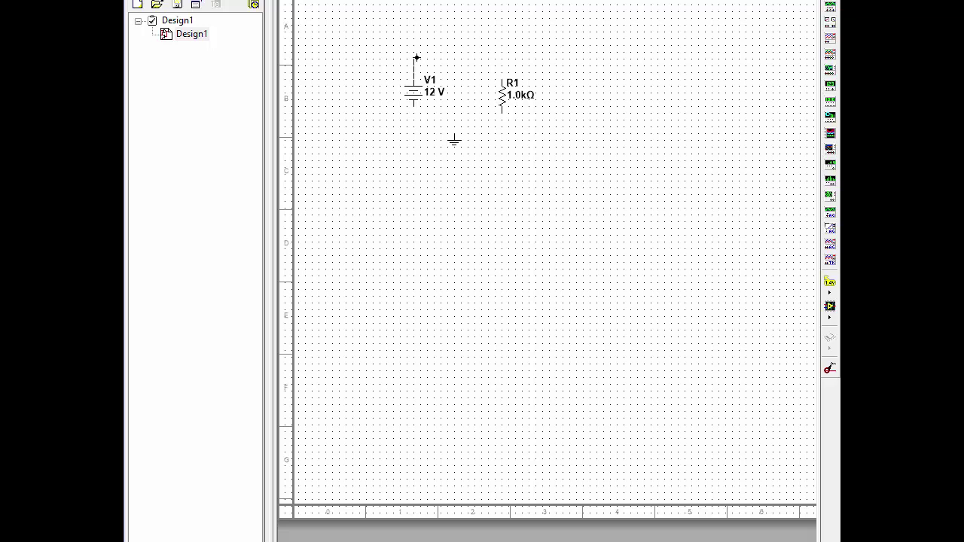
Step: Wire V1's top terminal to R1's top and V1's bottom terminal to ground
click(501, 79)
click(413, 78)
drag(483, 79, 487, 51)
click(452, 133)
Step: Connect R1's bottom to ground and place two multimeters, one above the circuit, one beside it
click(454, 127)
click(832, 6)
click(458, 39)
click(831, 6)
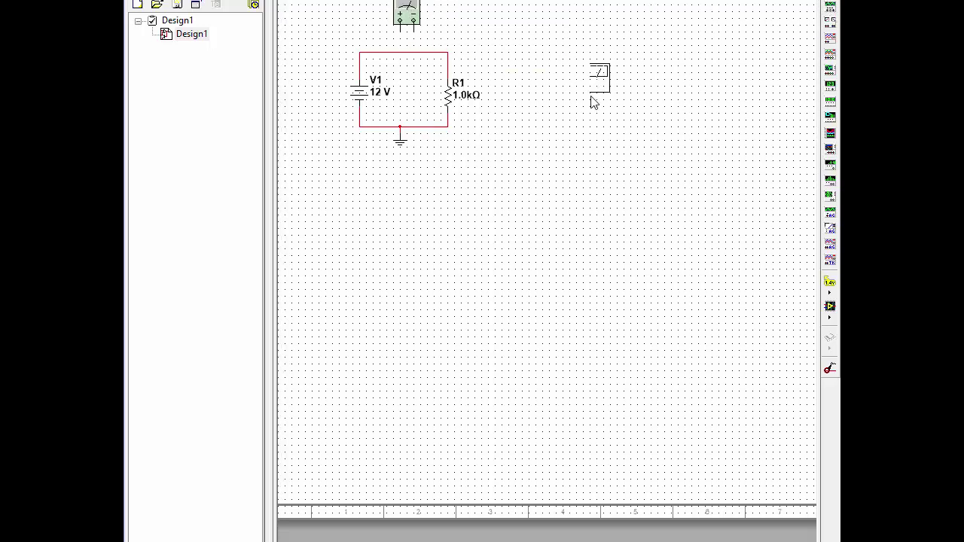
click(526, 90)
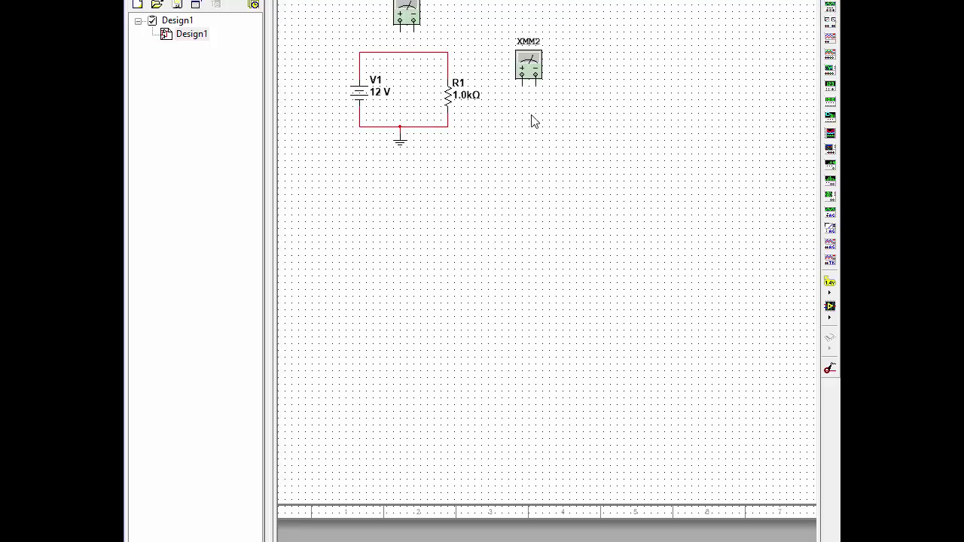
Step: Rotate XMM2 90° clockwise beside R1 and turn XMM1 upright with Ctrl+R
right_click(531, 68)
click(550, 173)
drag(532, 69, 545, 104)
click(407, 23)
key(ctrl+r)
Step: Wire the top multimeter XMM1's terminal into the circuit's top wire
click(480, 36)
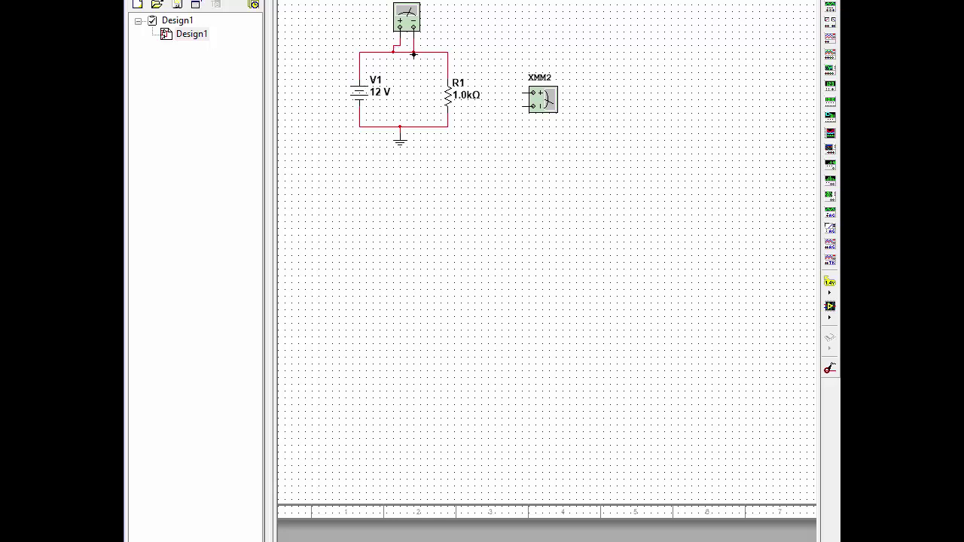
click(413, 50)
Step: Delete the wire between XMM1's leads to put it in series, and wire XMM2 across R1
click(399, 53)
key(Delete)
click(531, 93)
click(449, 118)
Step: Open the XMM1 and XMM2 readout panels side by side and switch XMM1 to current (A)
double_click(544, 100)
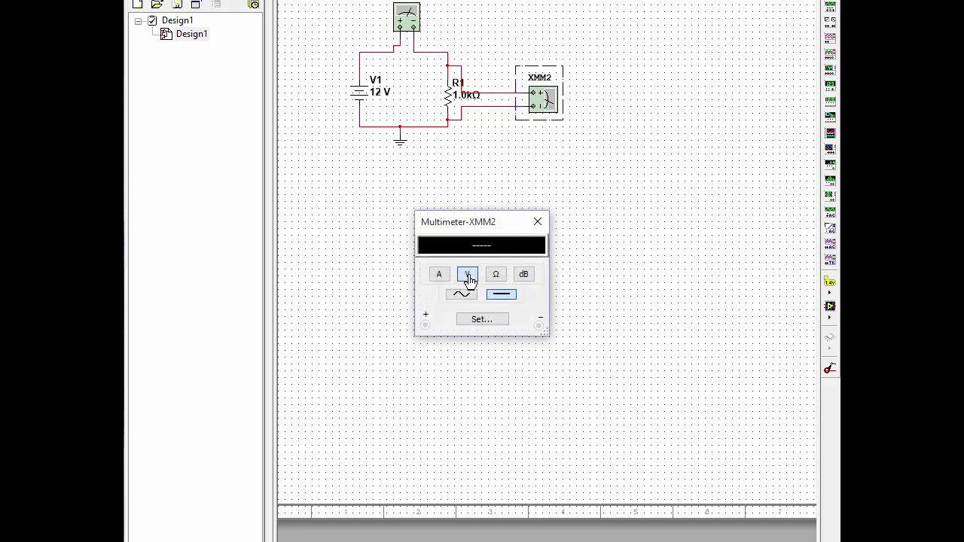
double_click(411, 22)
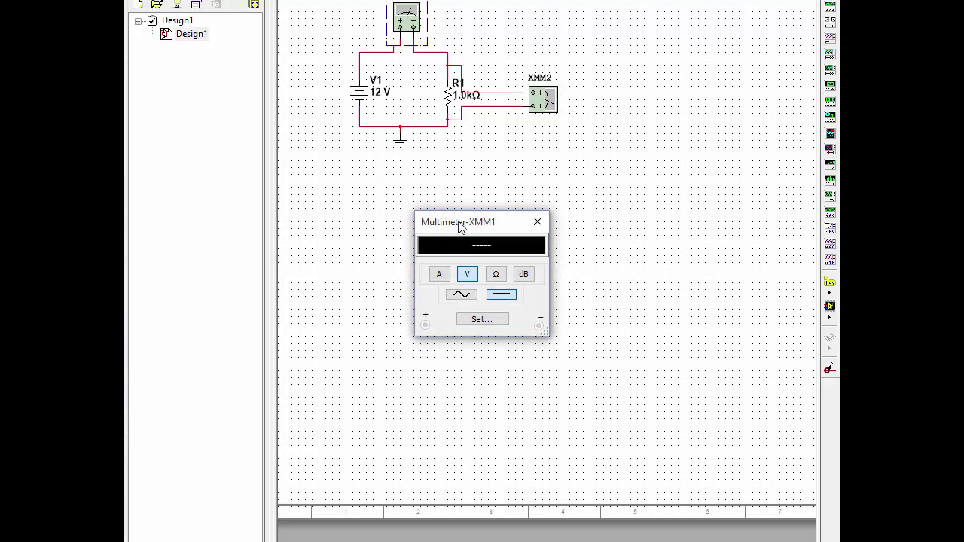
drag(462, 228, 333, 222)
drag(497, 230, 678, 220)
drag(355, 219, 526, 216)
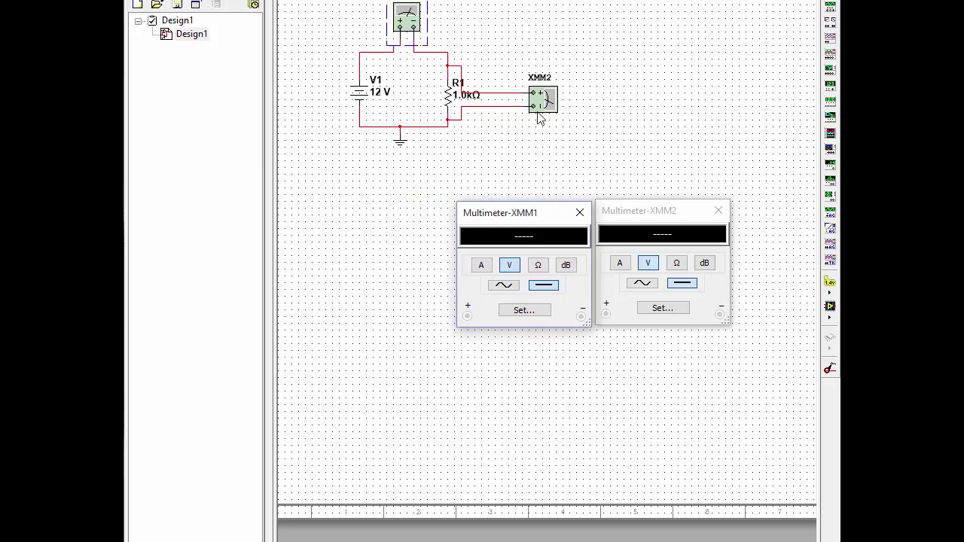
click(481, 266)
Step: Set V1 to 1 V and run the simulation, giving 1 mA on XMM1 and 1 V on XMM2
double_click(379, 101)
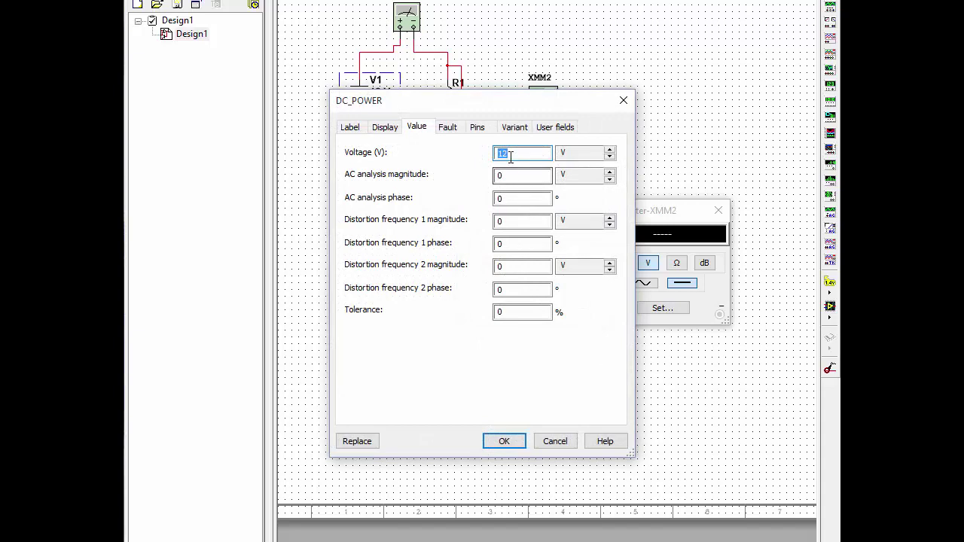
click(506, 443)
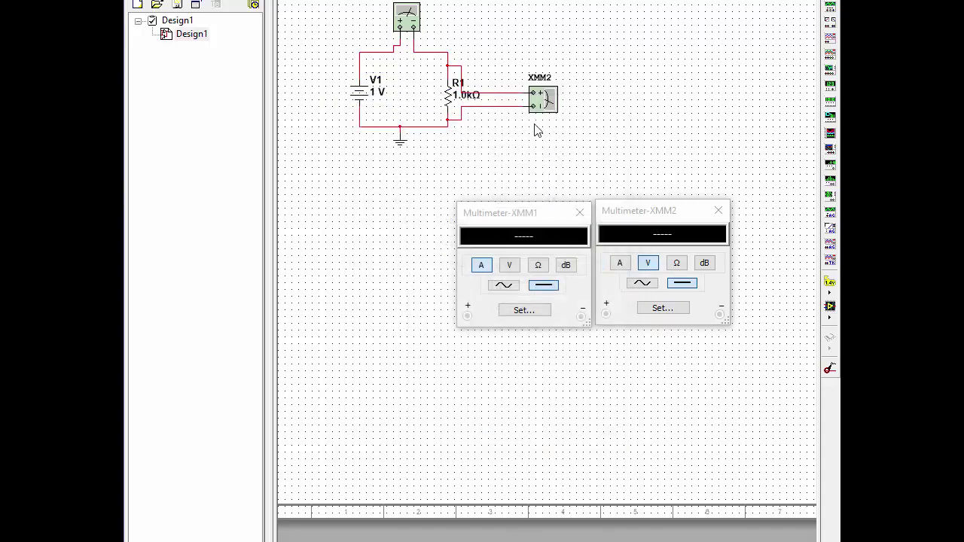
key(F5)
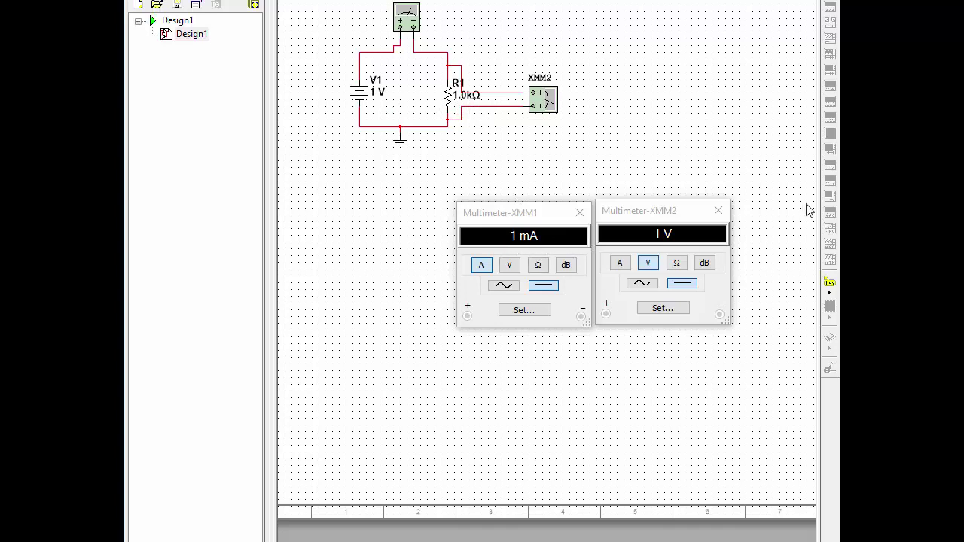
Step: In the lab handout PDF, scroll down to Procedure 3 and Tables 2 and 3
key(alt+Tab)
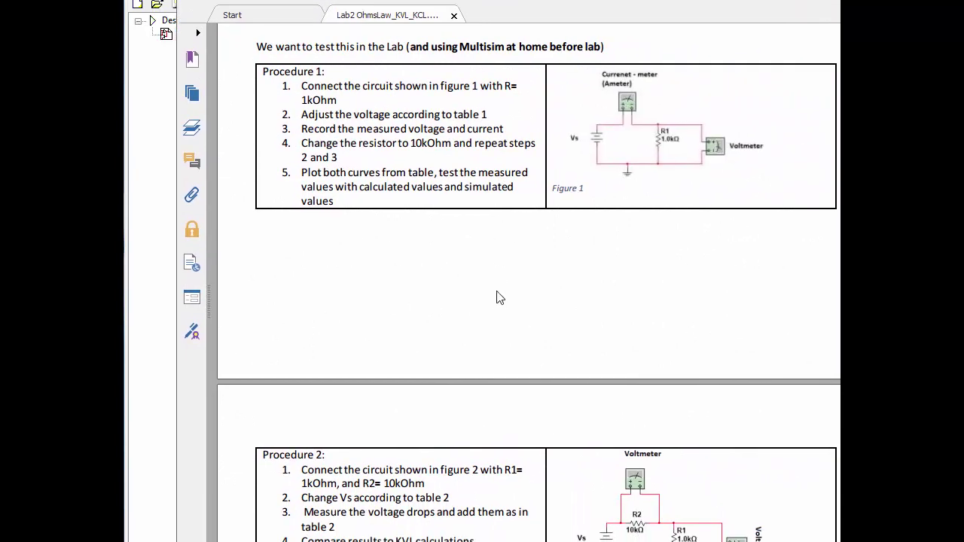
scroll(498, 300, down, 10)
scroll(498, 302, down, 3)
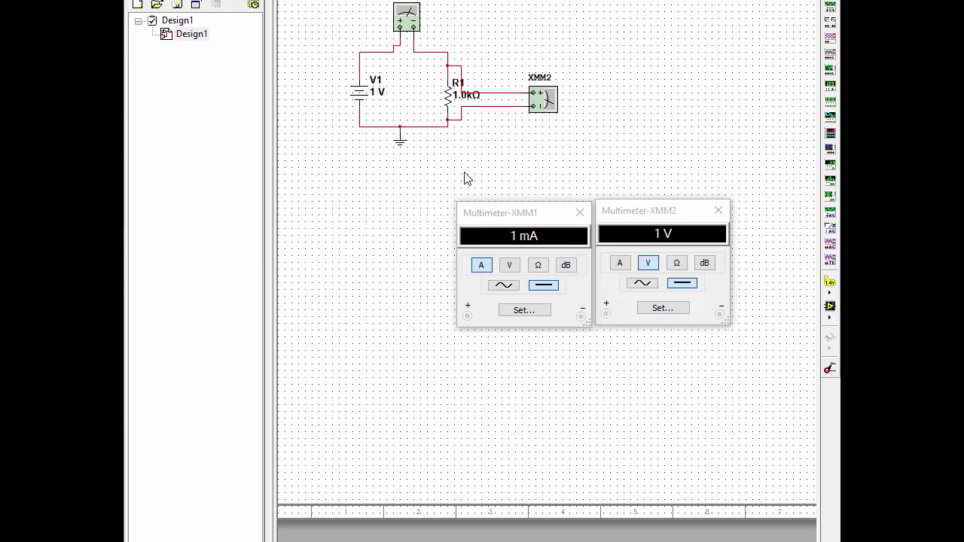
Step: Change V1's voltage to 3 V and run the simulation
double_click(374, 98)
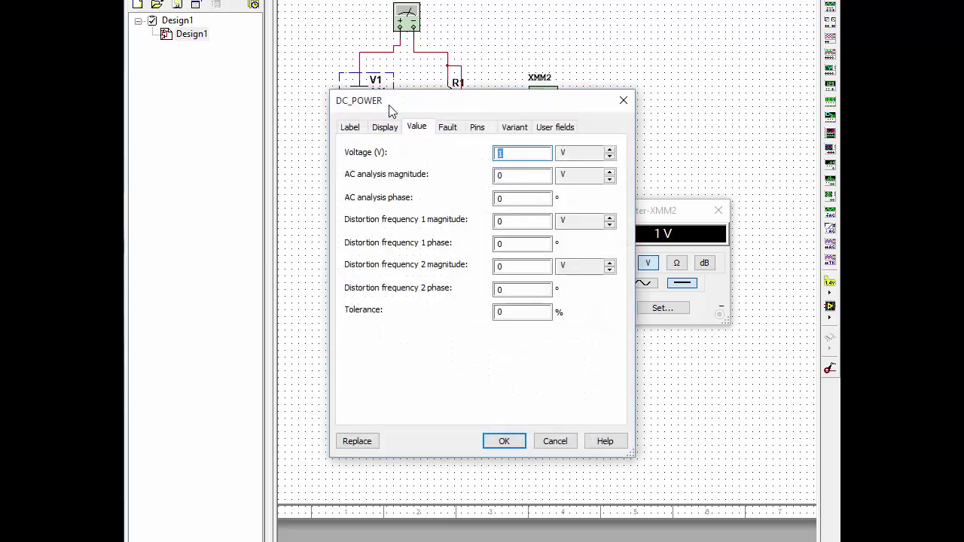
click(508, 155)
text(3)
click(504, 441)
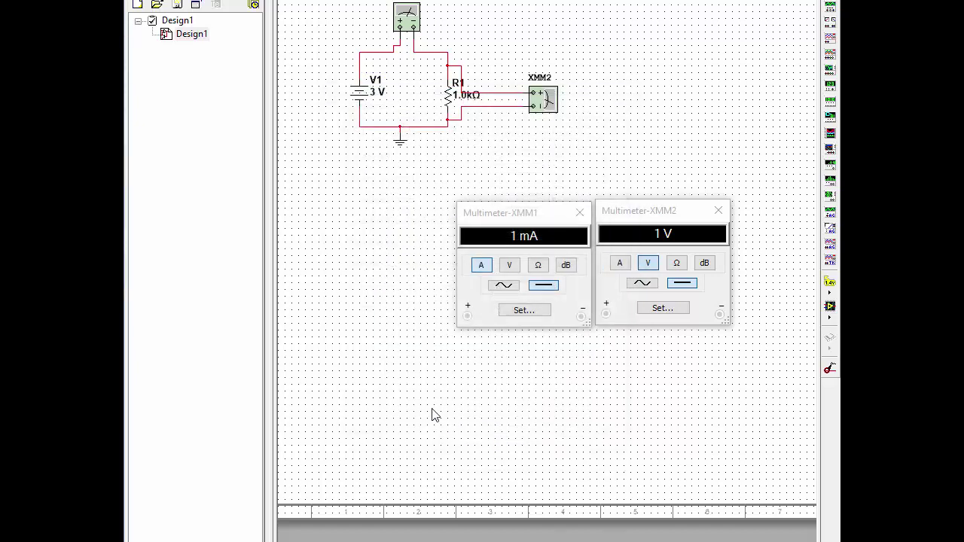
key(F5)
Step: Change V1 to 5 V so the meters read 5 mA and 5 V
double_click(374, 106)
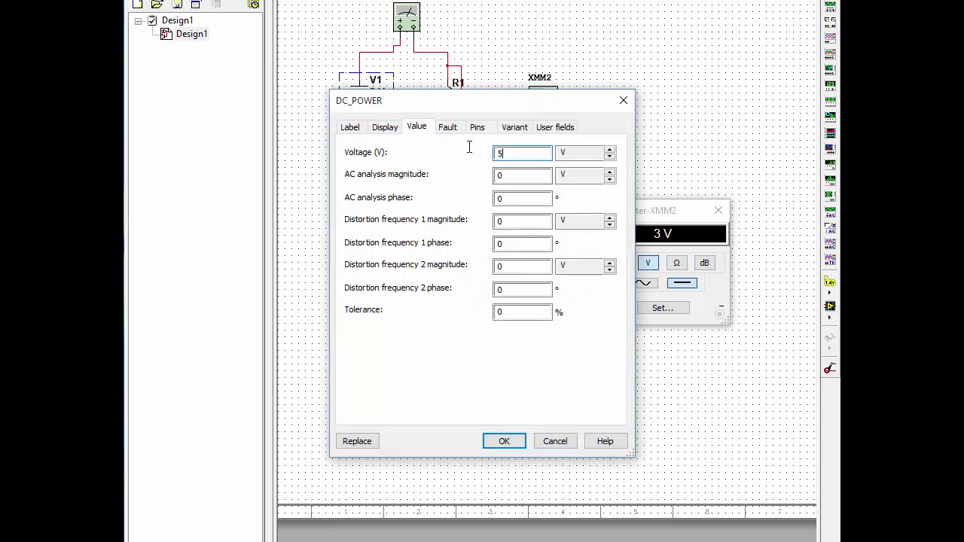
text(5)
click(522, 447)
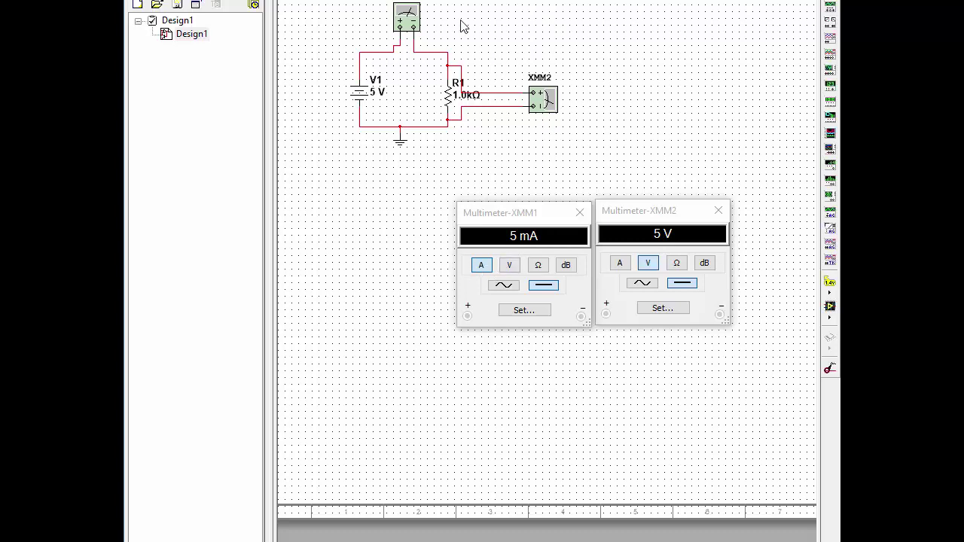
Step: Set V1 to 7 V and simulate, giving 7.001 mA on XMM1 and 7 V on XMM2
double_click(367, 93)
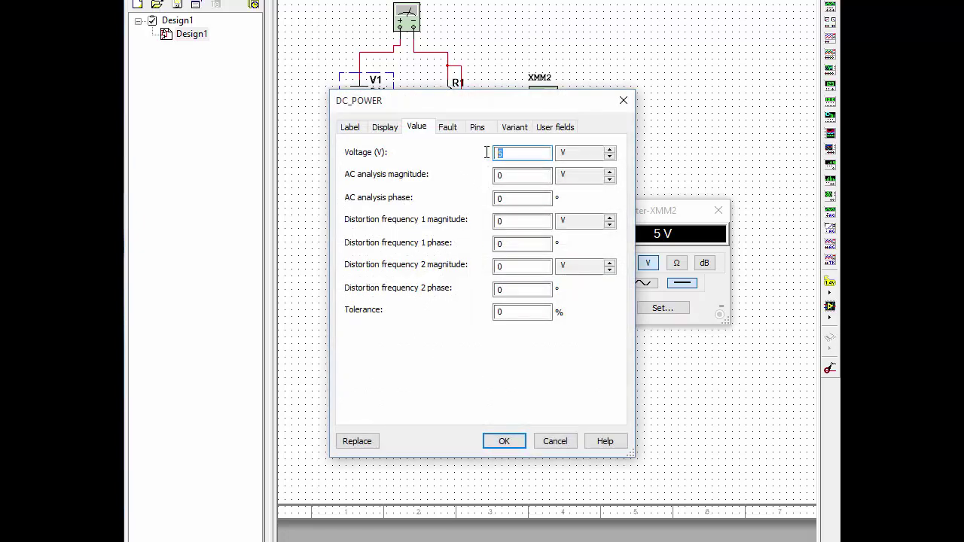
click(503, 441)
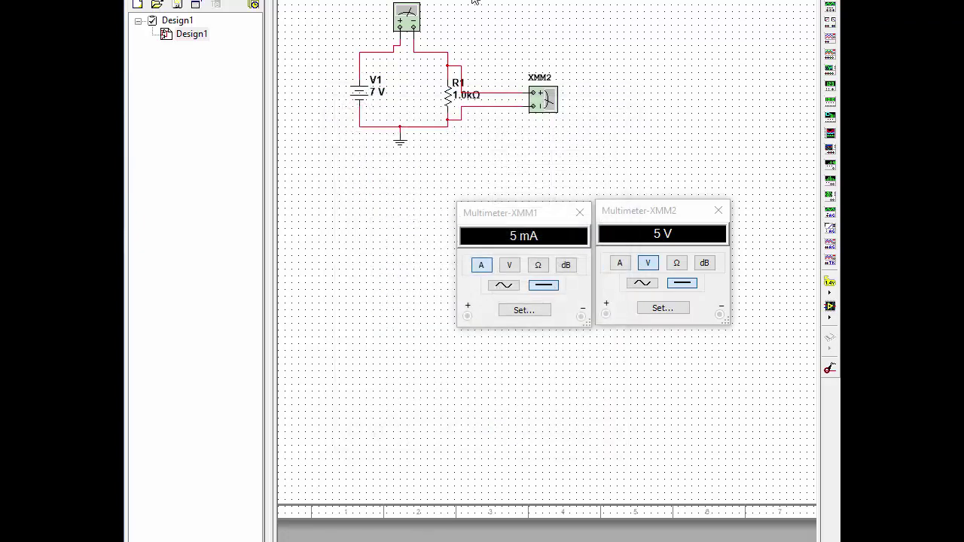
key(F5)
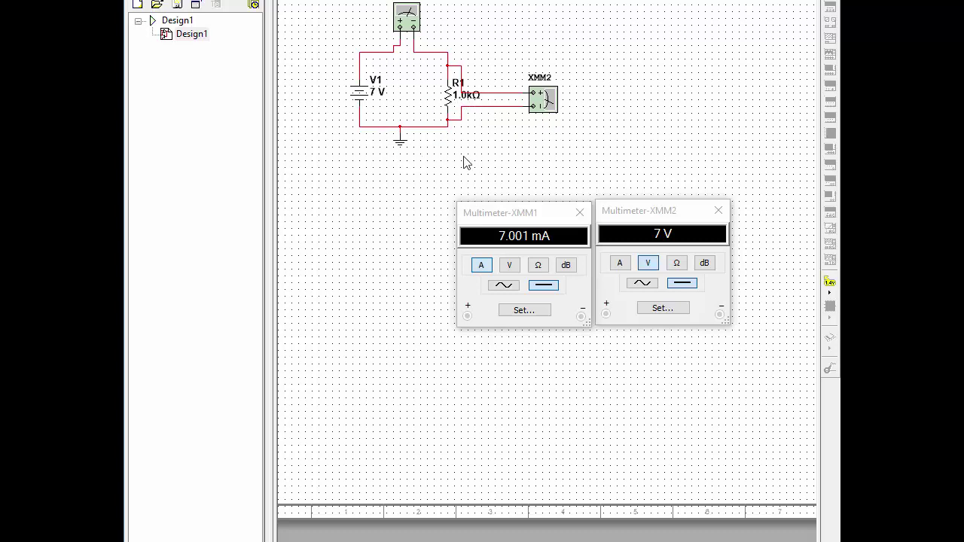
Step: Set V1 to 9 V and simulate, giving 9.001 mA on XMM1 and 9 V on XMM2
double_click(376, 92)
click(515, 156)
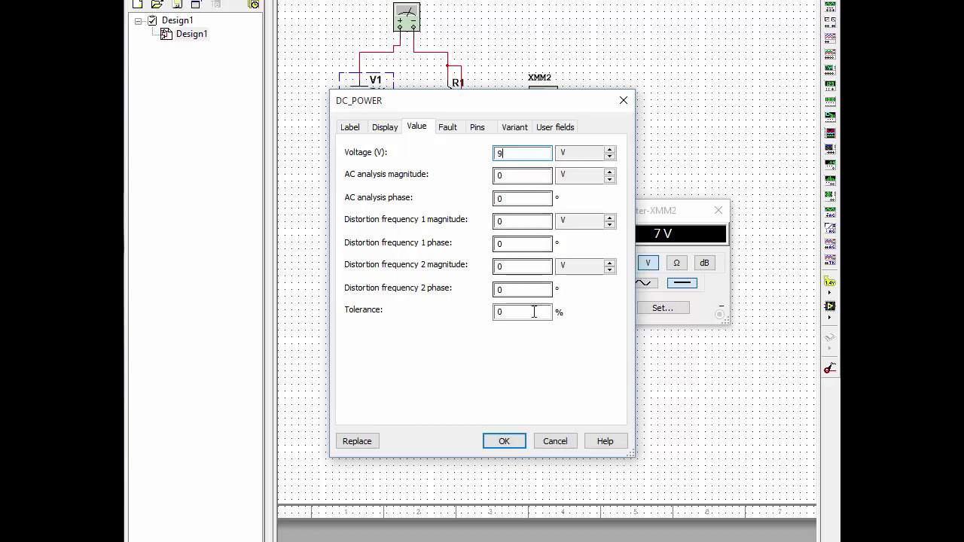
click(505, 443)
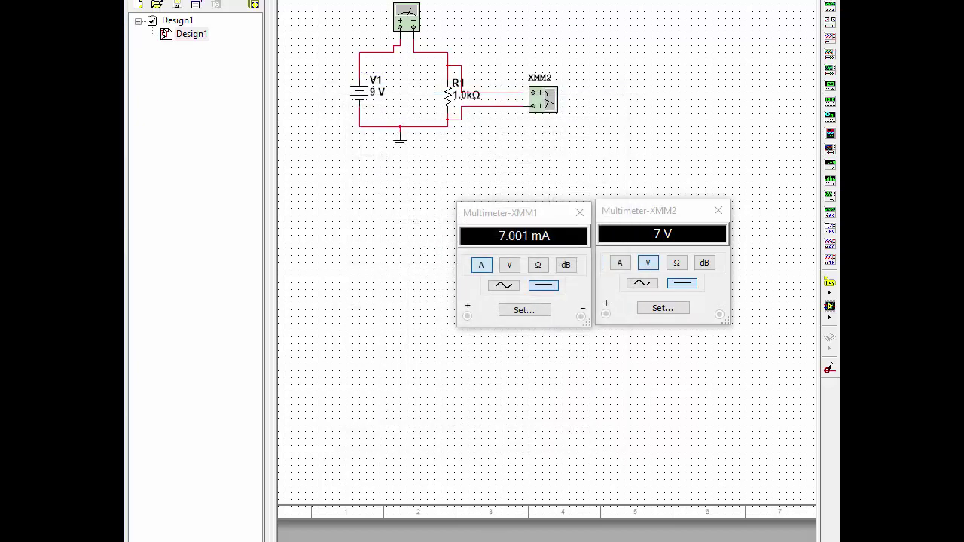
key(F5)
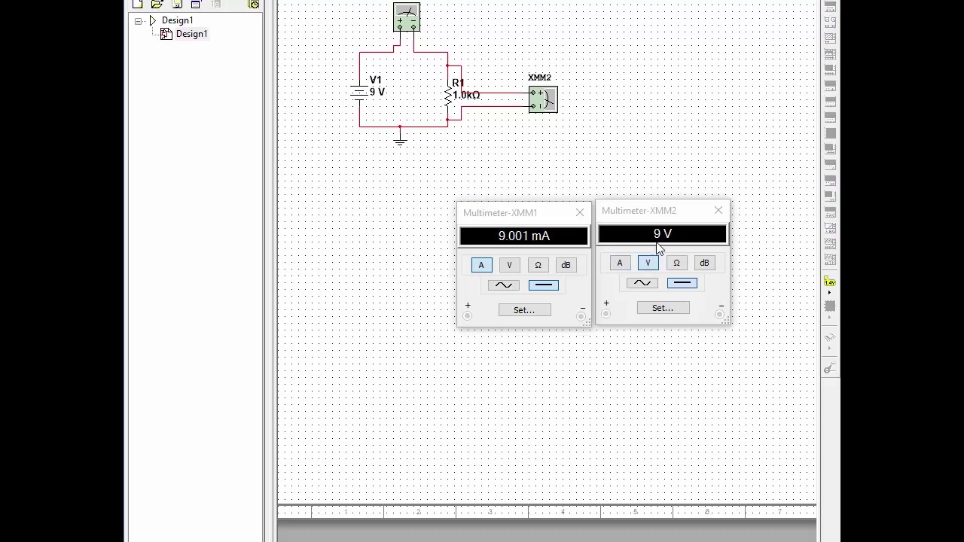